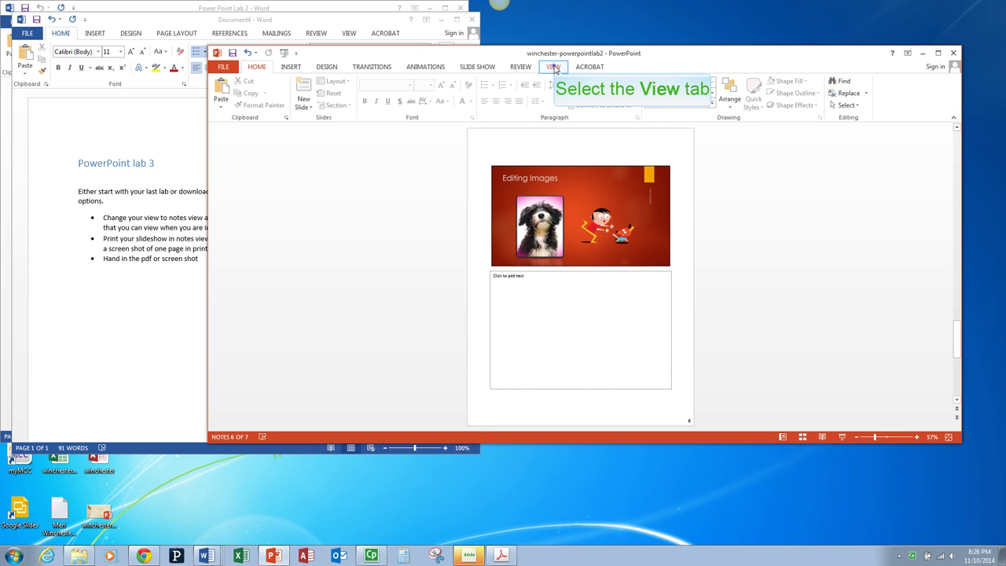
Switch to Notes Page view and give slide 6 the note 'This page shows how to edit and add images'
{"action": "left_click", "coordinate": [554, 68]}
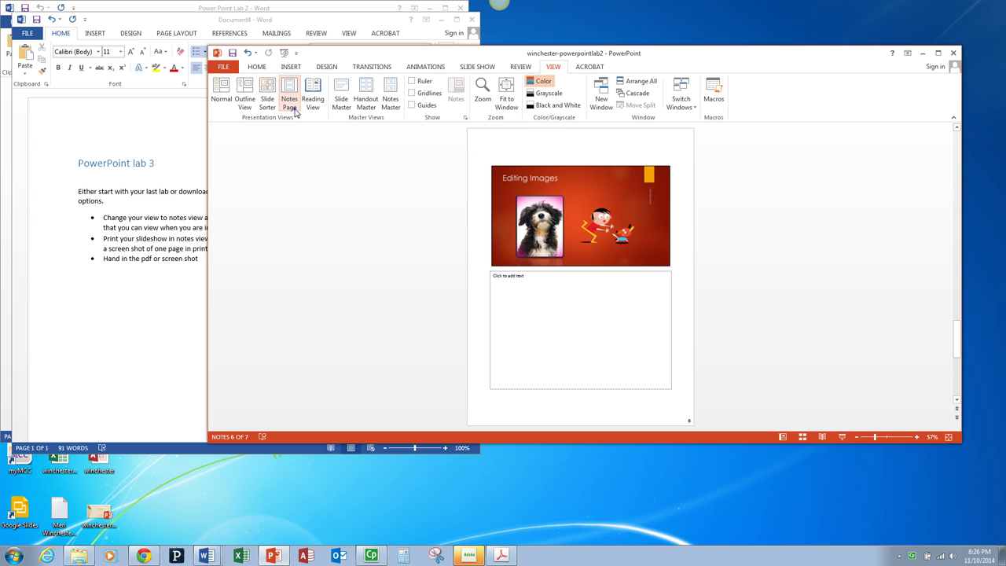
{"action": "left_click", "coordinate": [512, 289]}
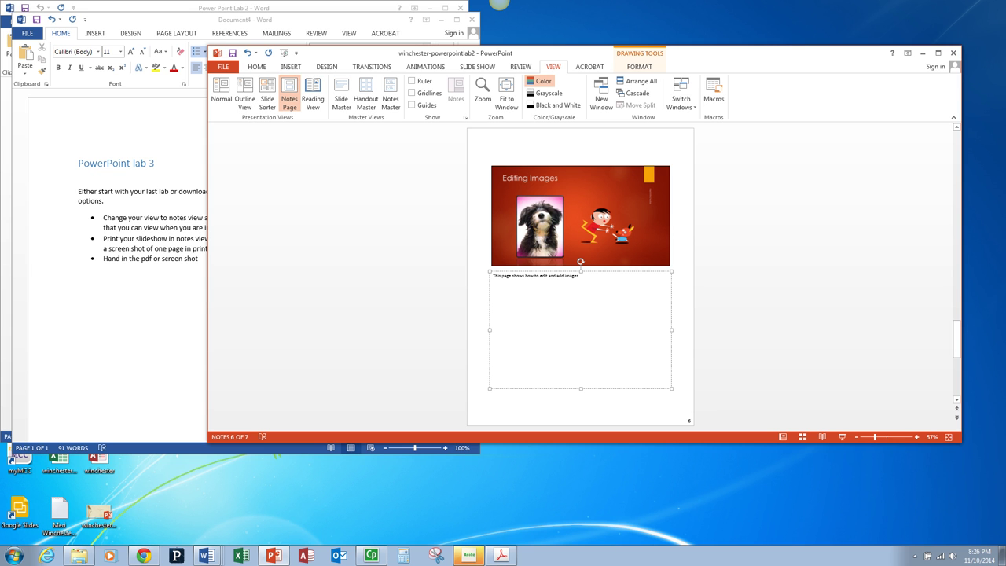
Add the speaker note 'Adding a table' to slide 4, 'Inserting a table', in Notes Page view
{"action": "scroll", "coordinate": [512, 289], "scroll_direction": "down", "scroll_amount": 3}
{"action": "scroll", "coordinate": [512, 289], "scroll_direction": "up", "scroll_amount": 6}
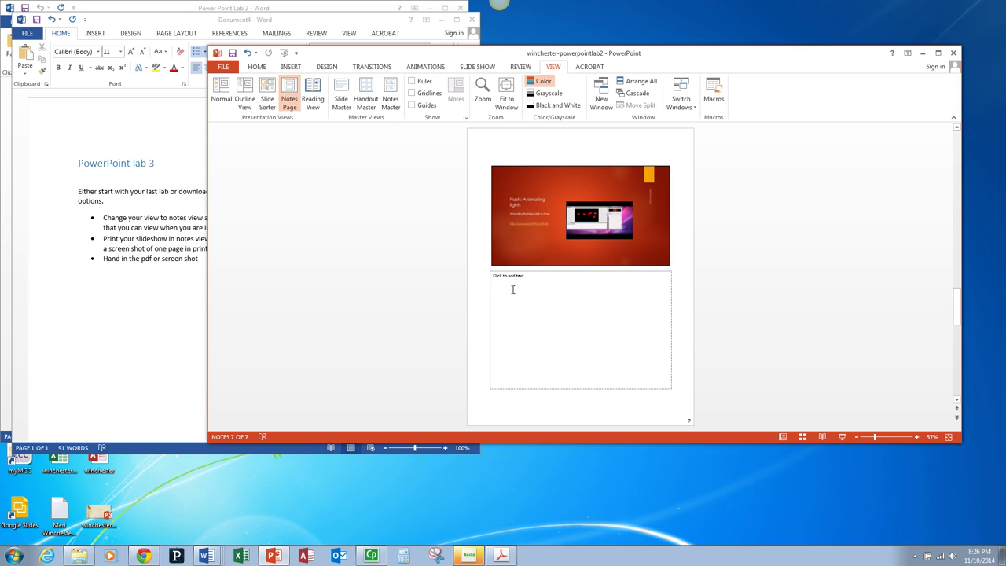
{"action": "left_click", "coordinate": [513, 294]}
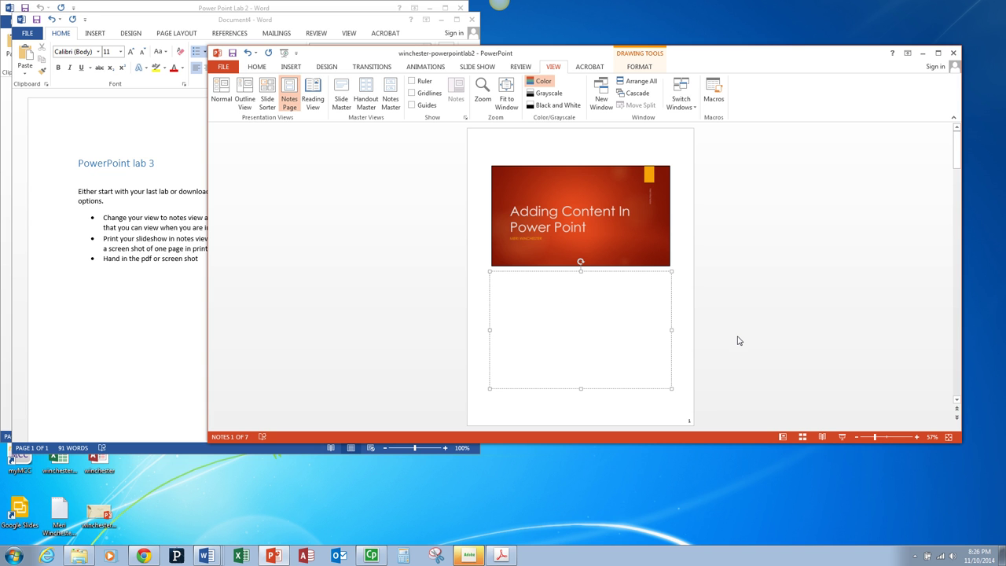
{"action": "scroll", "coordinate": [737, 340], "scroll_direction": "down", "scroll_amount": 3}
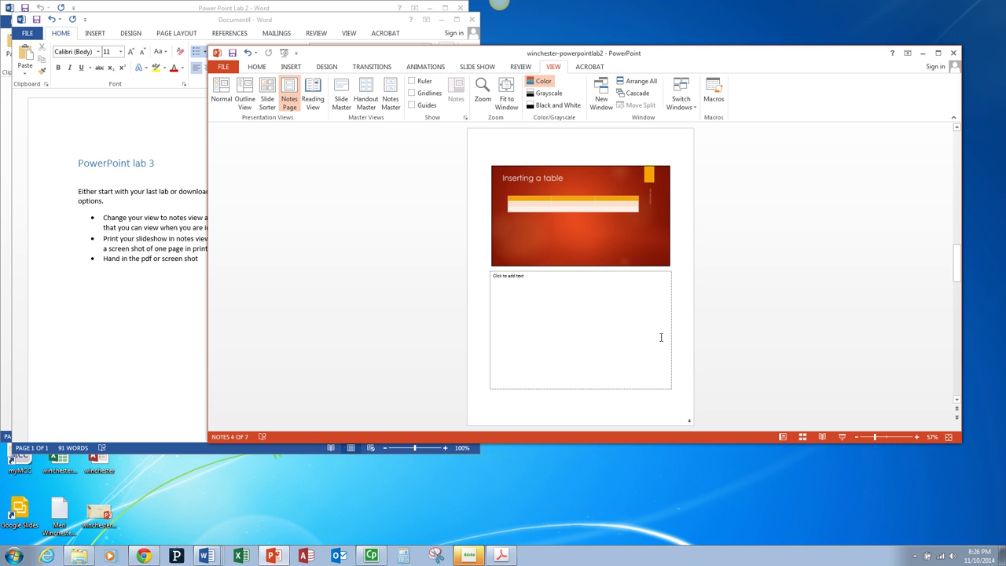
{"action": "left_click", "coordinate": [660, 337]}
{"action": "type", "text": "Adding a table"}
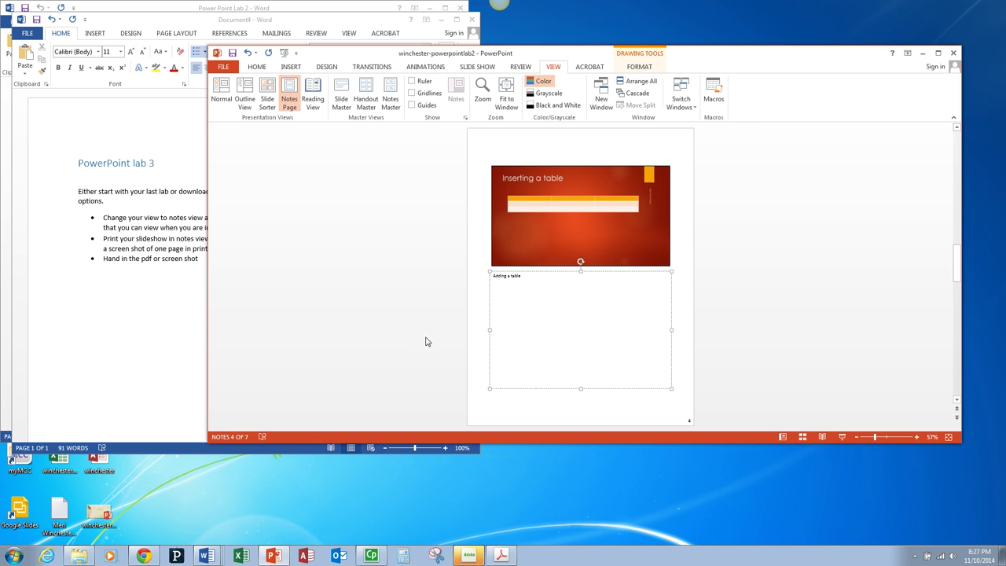
{"action": "left_click", "coordinate": [375, 340]}
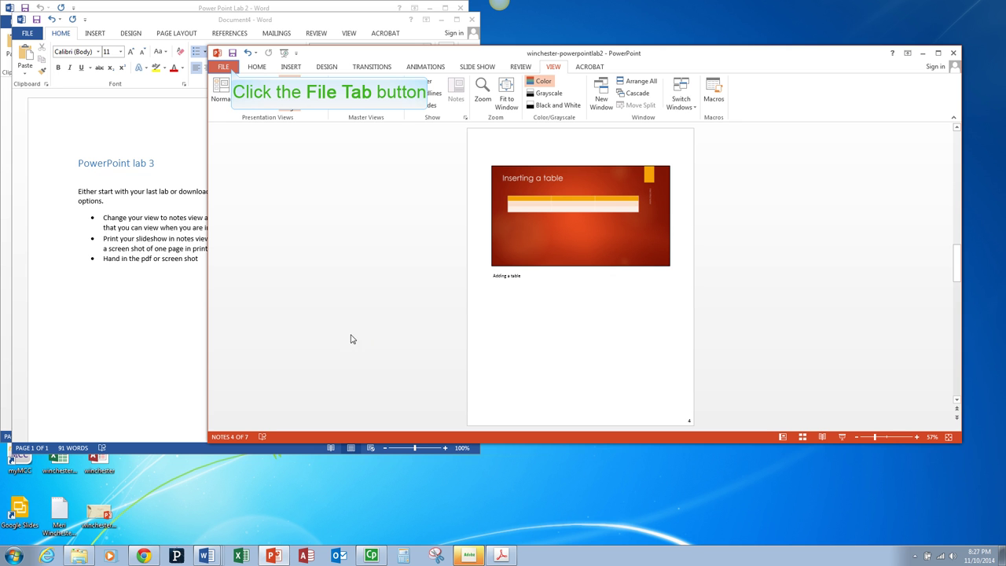
Open the Print screen with Adobe PDF as the printer
{"action": "left_click", "coordinate": [224, 67]}
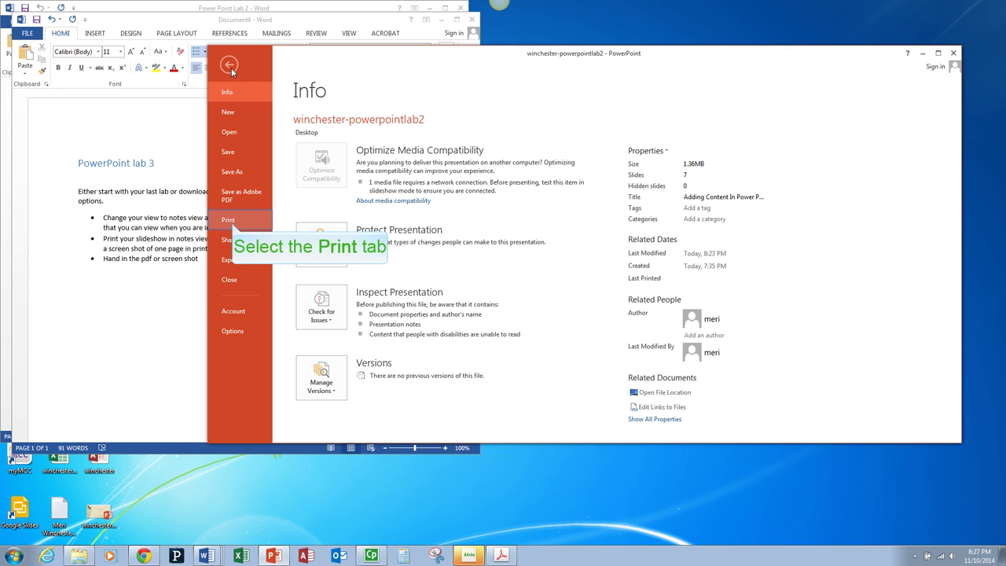
{"action": "left_click", "coordinate": [231, 222]}
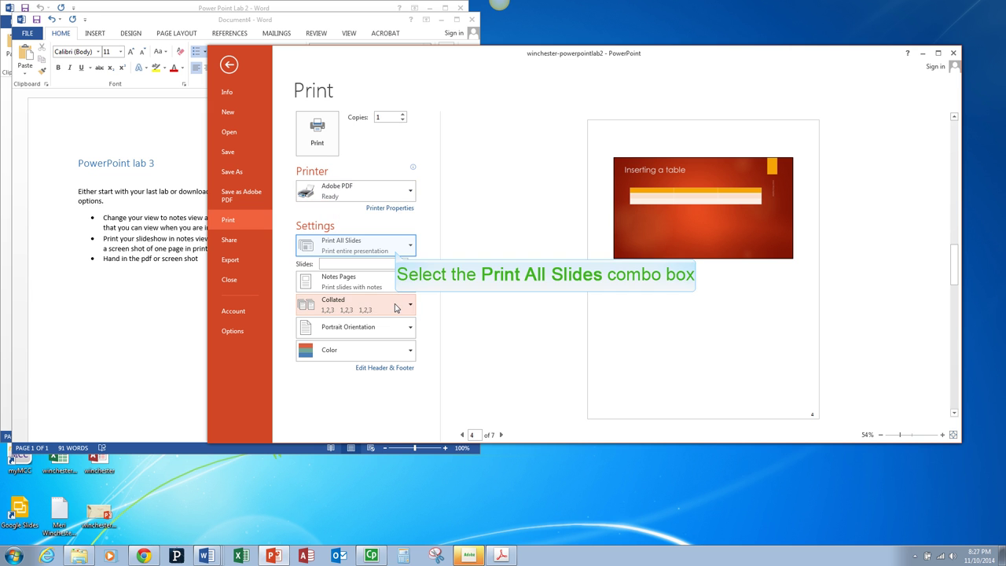
{"action": "left_click", "coordinate": [396, 254]}
{"action": "left_click", "coordinate": [396, 254]}
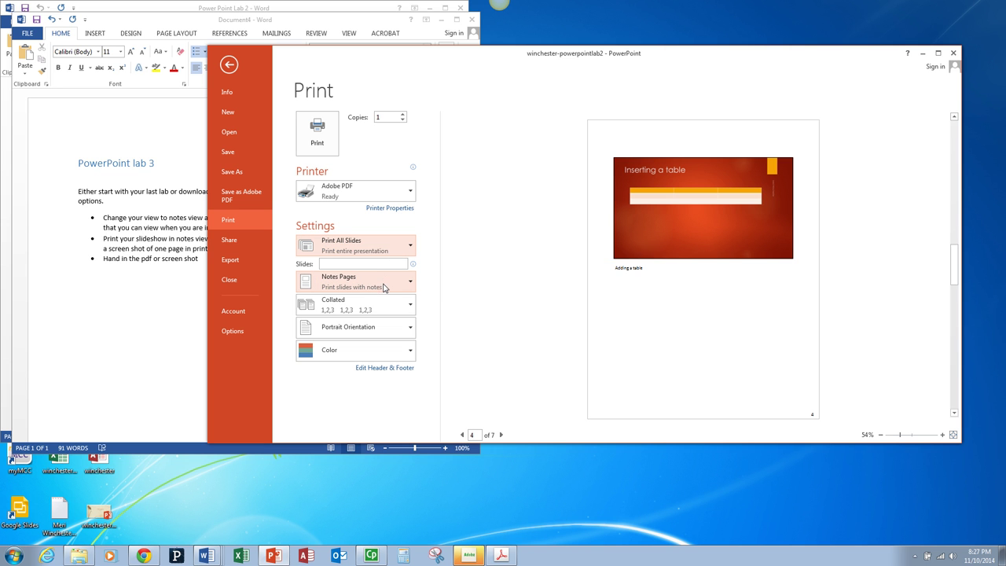
Preview the 4 Slides Horizontal, 2 Slides and 9 Slides Horizontal handout layouts
{"action": "left_click", "coordinate": [383, 285]}
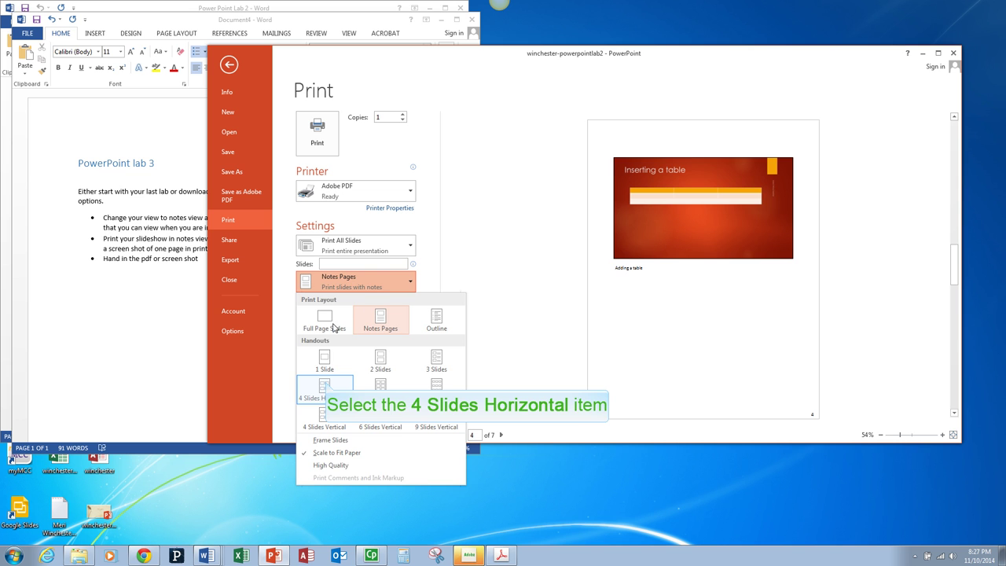
{"action": "left_click", "coordinate": [325, 386]}
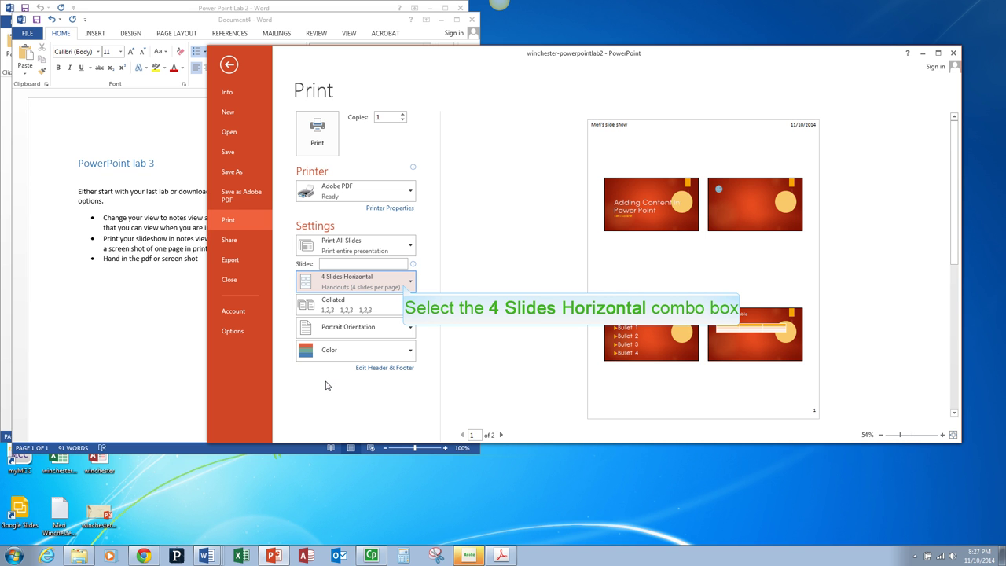
{"action": "left_click", "coordinate": [404, 288]}
{"action": "left_click", "coordinate": [395, 354]}
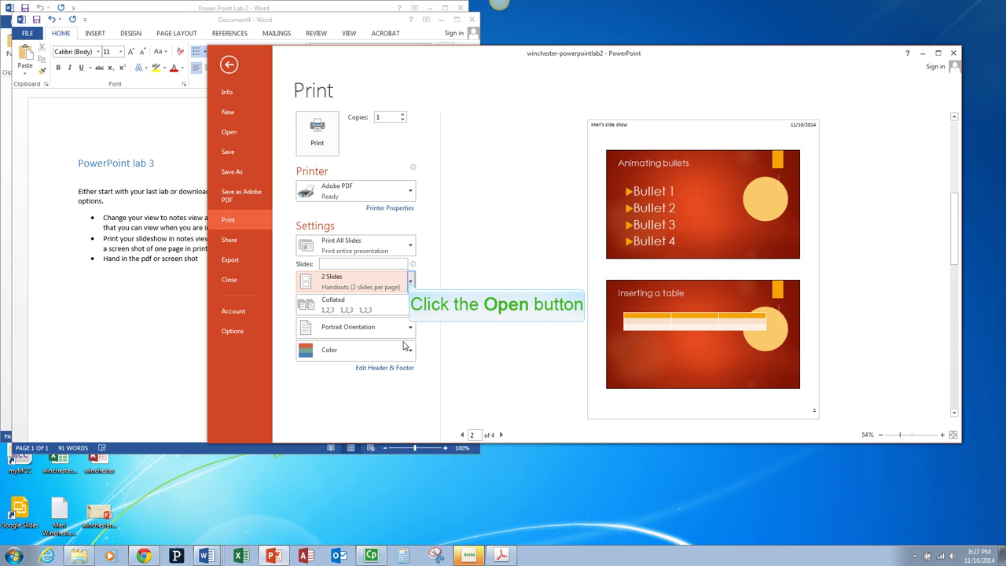
{"action": "left_click", "coordinate": [409, 282]}
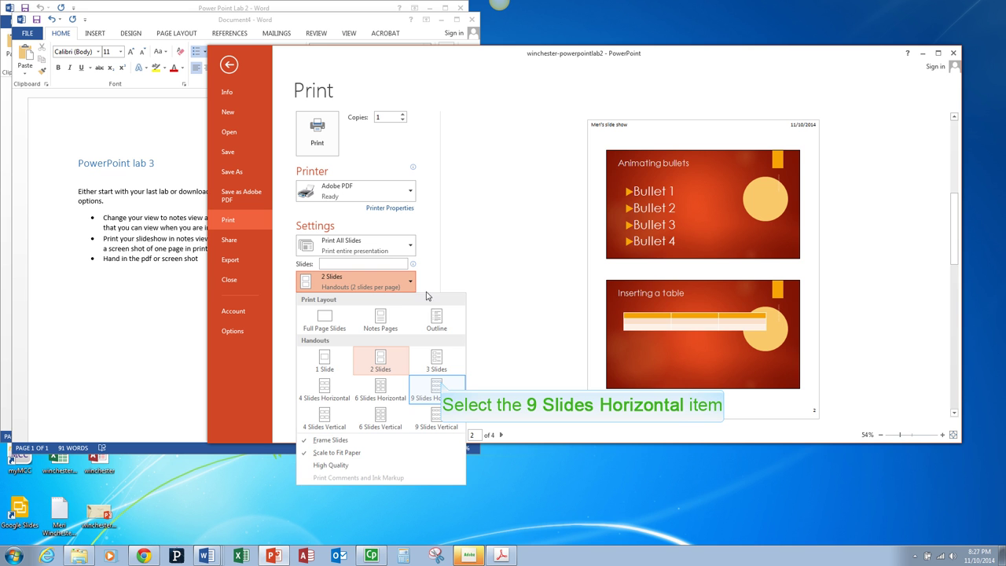
{"action": "left_click", "coordinate": [441, 384]}
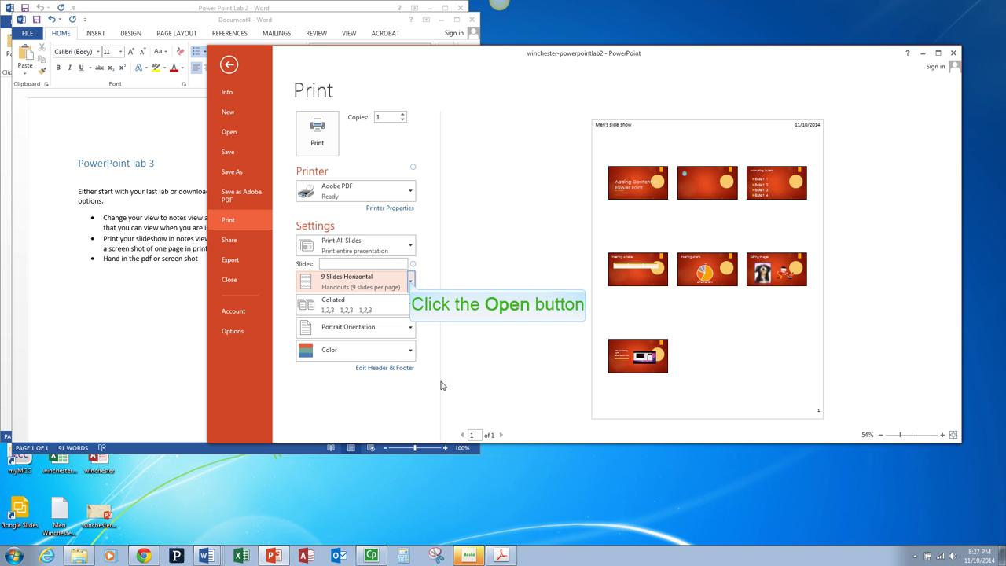
{"action": "left_click", "coordinate": [409, 284]}
Choose the Notes Pages layout and print to Adobe PDF, saving the file in My Documents
{"action": "left_click", "coordinate": [382, 323]}
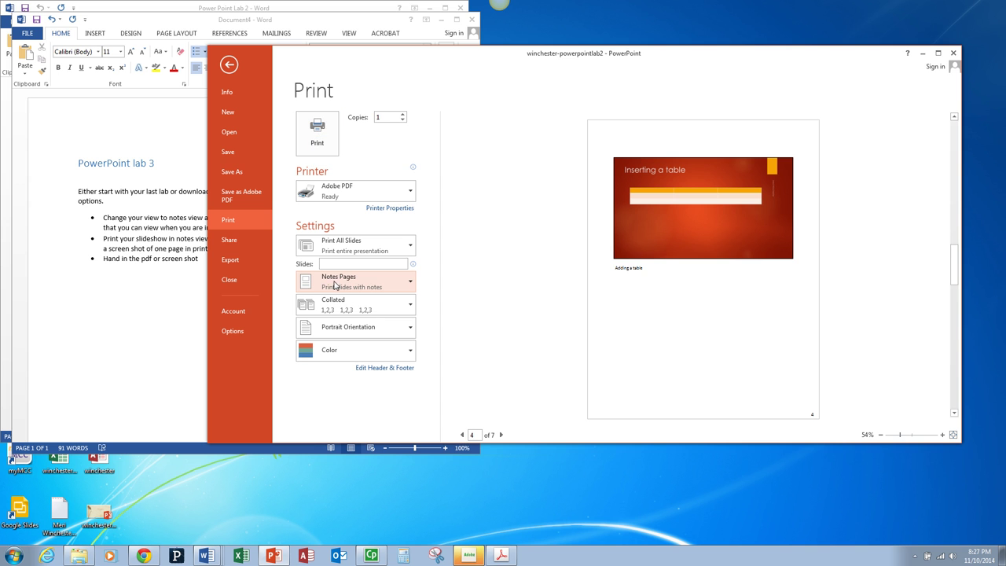
{"action": "left_click", "coordinate": [317, 130]}
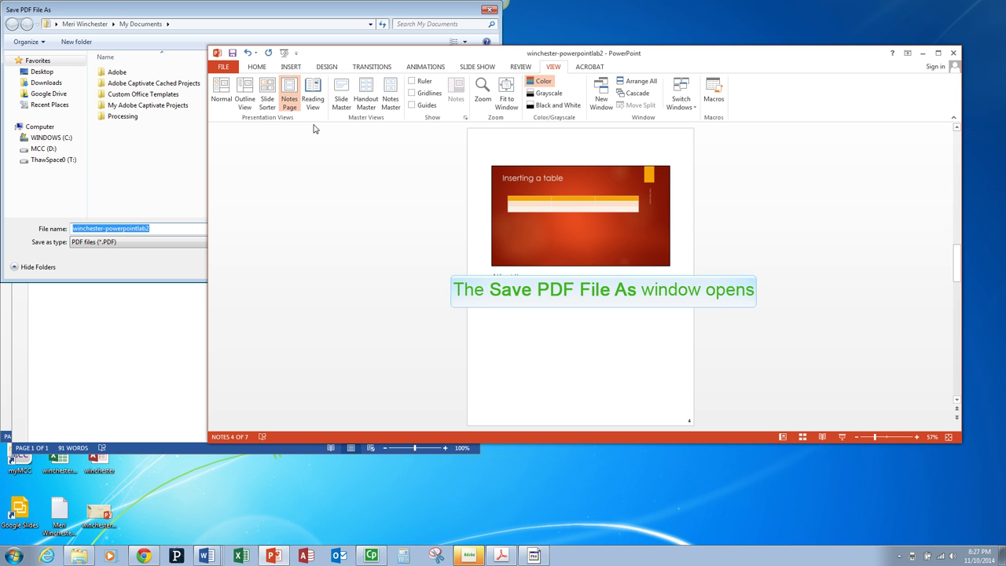
{"action": "left_click", "coordinate": [168, 171]}
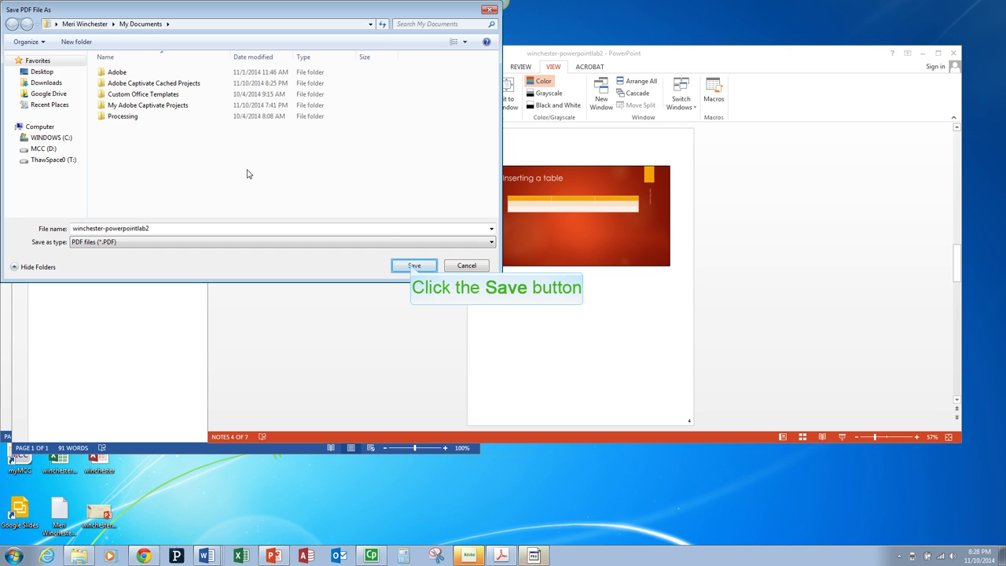
{"action": "left_click", "coordinate": [412, 266]}
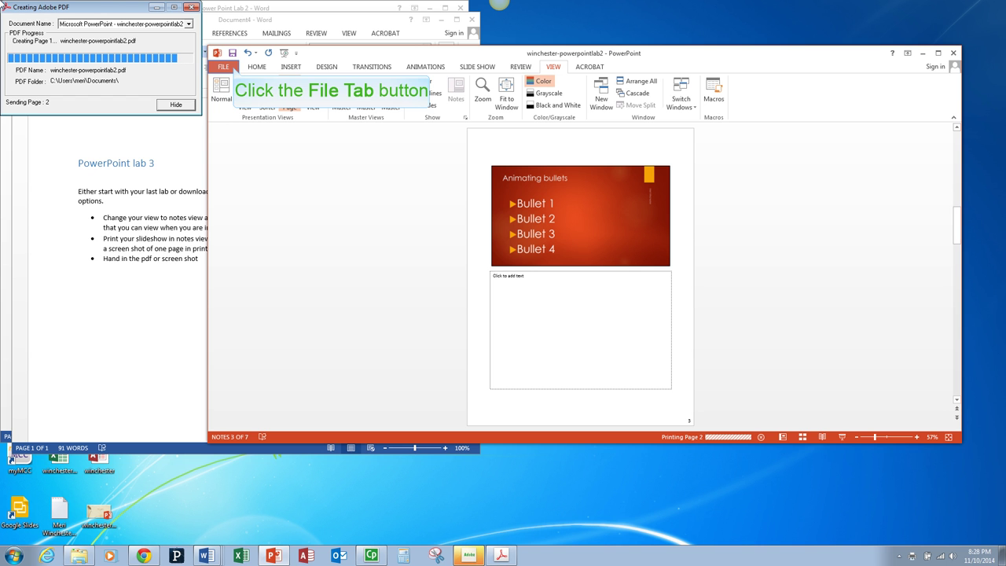
Show the print preview of page 4 of 7, the 'Inserting a table' notes page
{"action": "left_click", "coordinate": [224, 68]}
{"action": "left_click", "coordinate": [253, 221]}
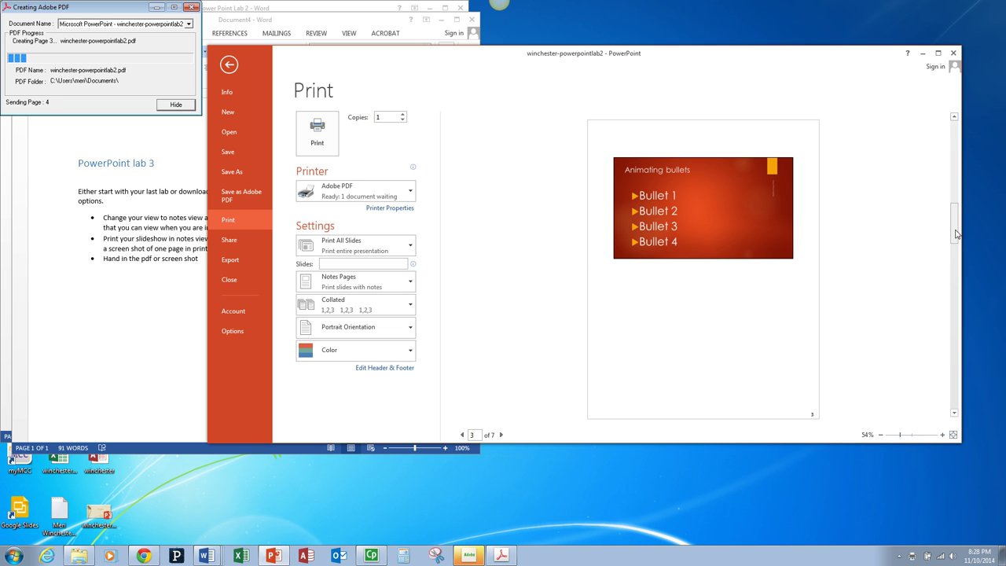
{"action": "left_click_drag", "start_coordinate": [955, 233], "coordinate": [960, 178]}
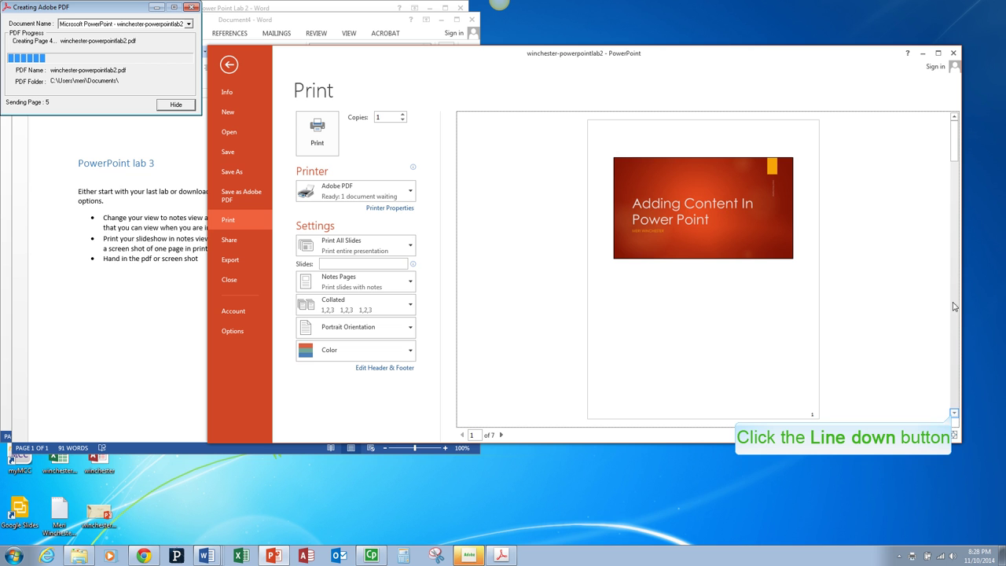
{"action": "left_click", "coordinate": [953, 415]}
{"action": "left_click", "coordinate": [953, 415]}
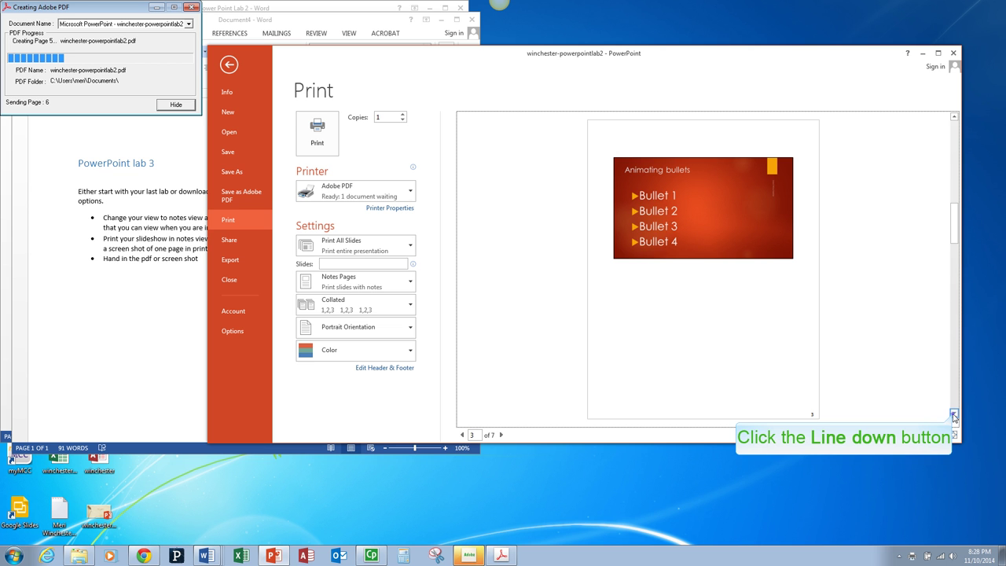
{"action": "left_click", "coordinate": [953, 415]}
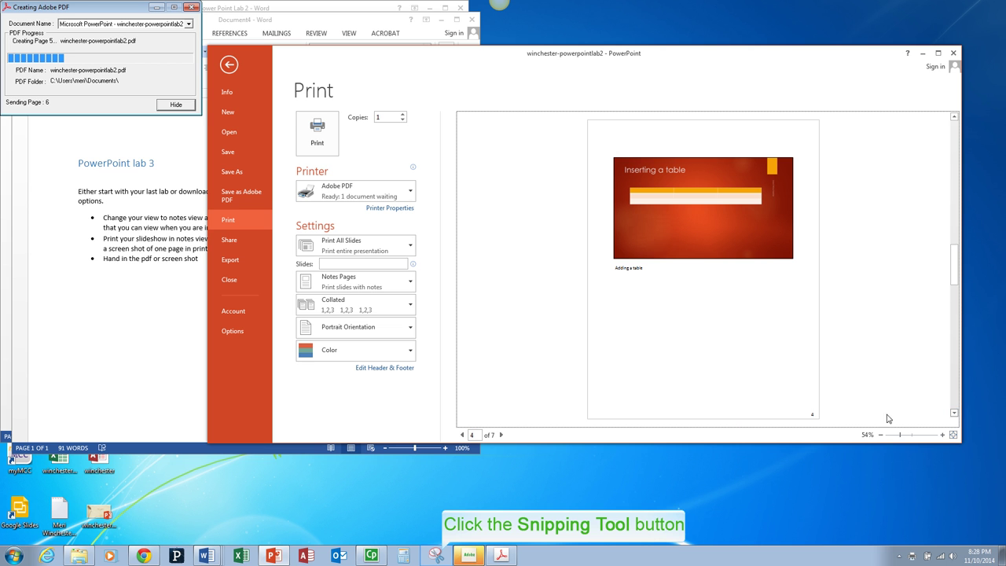
{"action": "left_click", "coordinate": [440, 555]}
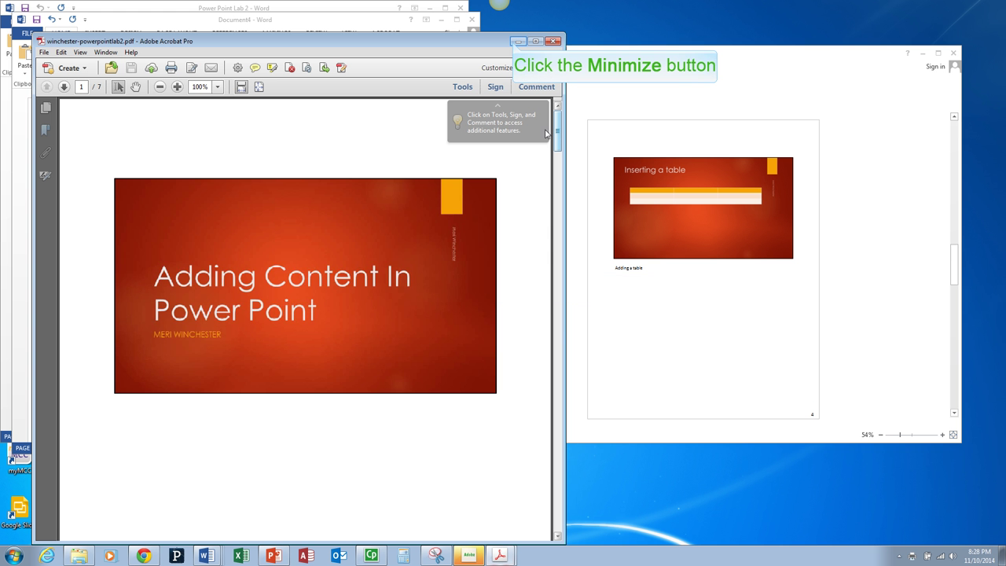
Minimize Adobe Acrobat Pro and start a new Snipping Tool capture
{"action": "left_click", "coordinate": [515, 43]}
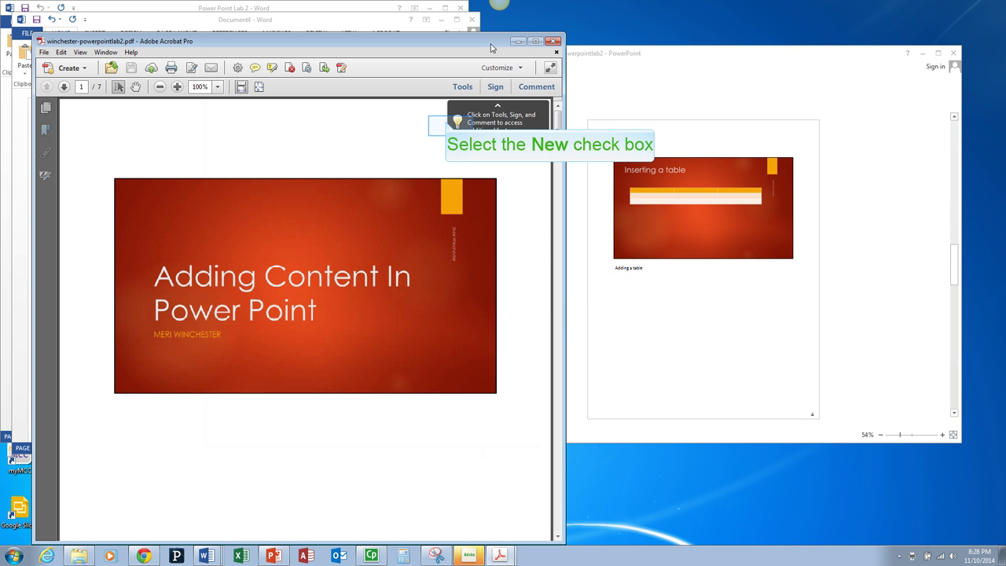
{"action": "left_click", "coordinate": [446, 124]}
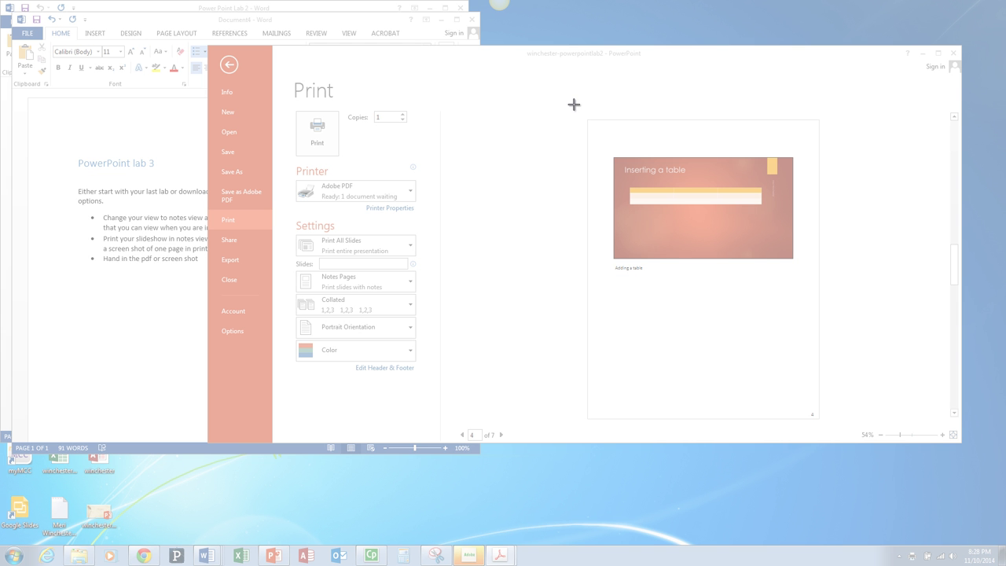
Snip the slide 4 notes-page preview and save it as a PNG in My Pictures
{"action": "left_click_drag", "start_coordinate": [573, 105], "coordinate": [847, 389]}
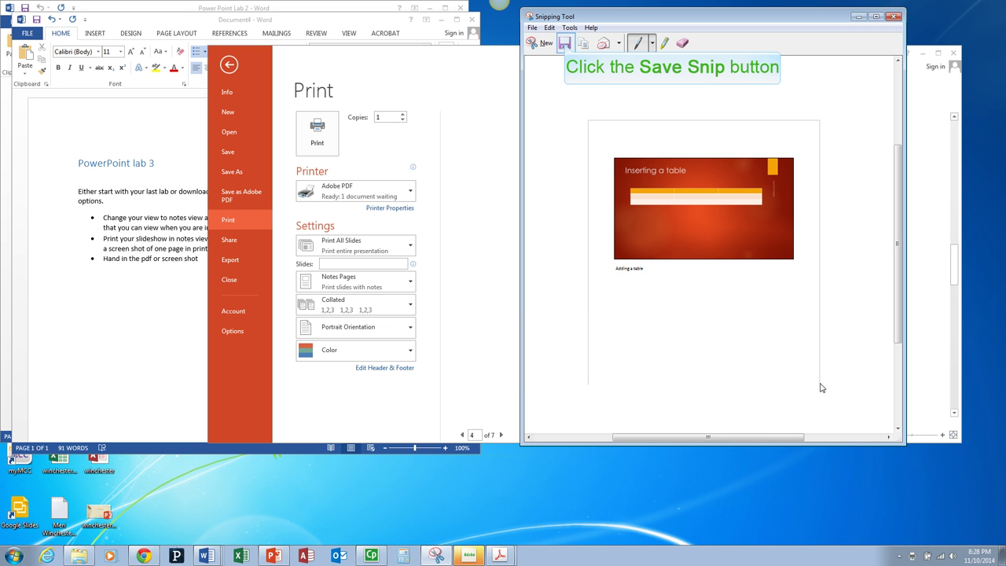
{"action": "left_click", "coordinate": [565, 45]}
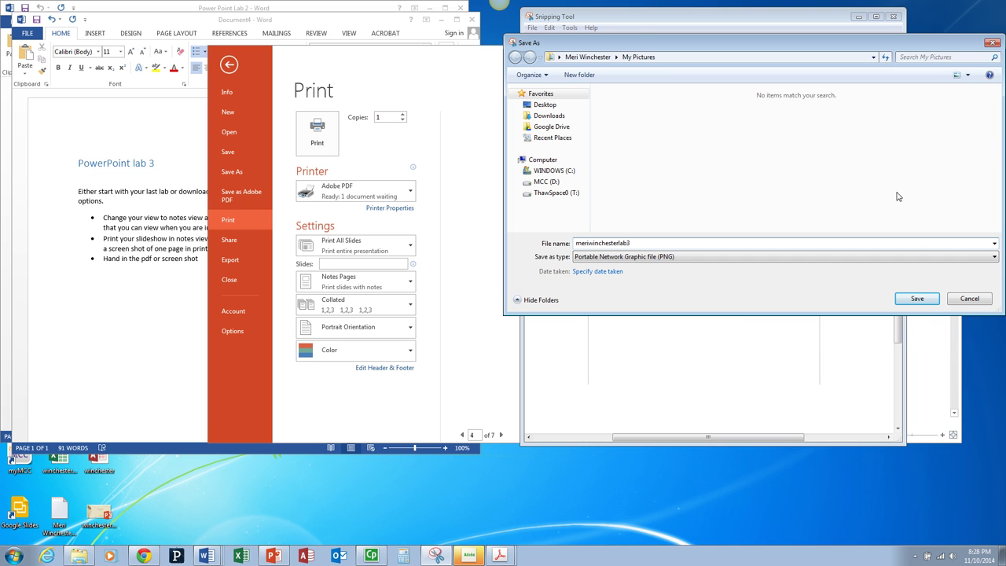
{"action": "left_click", "coordinate": [916, 299]}
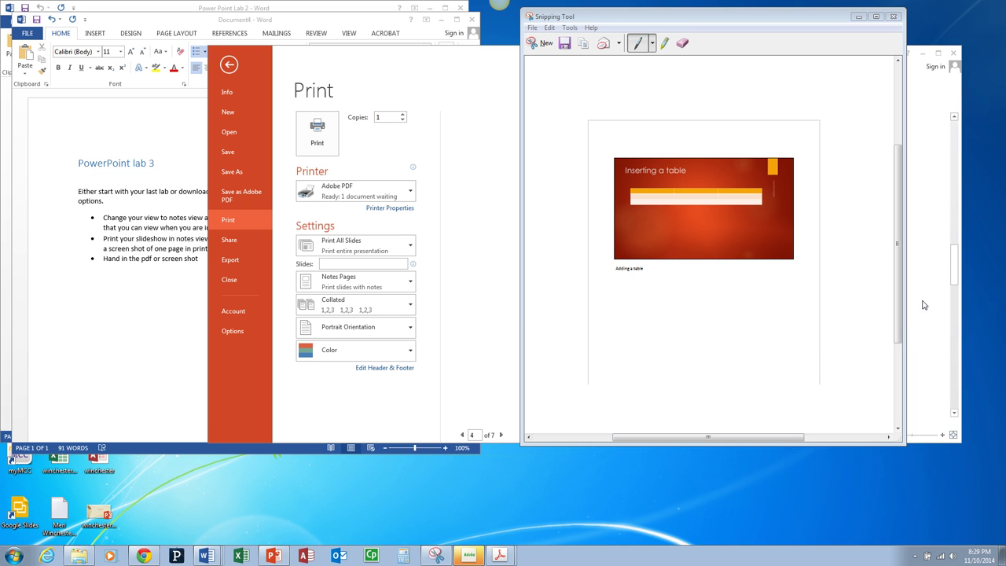